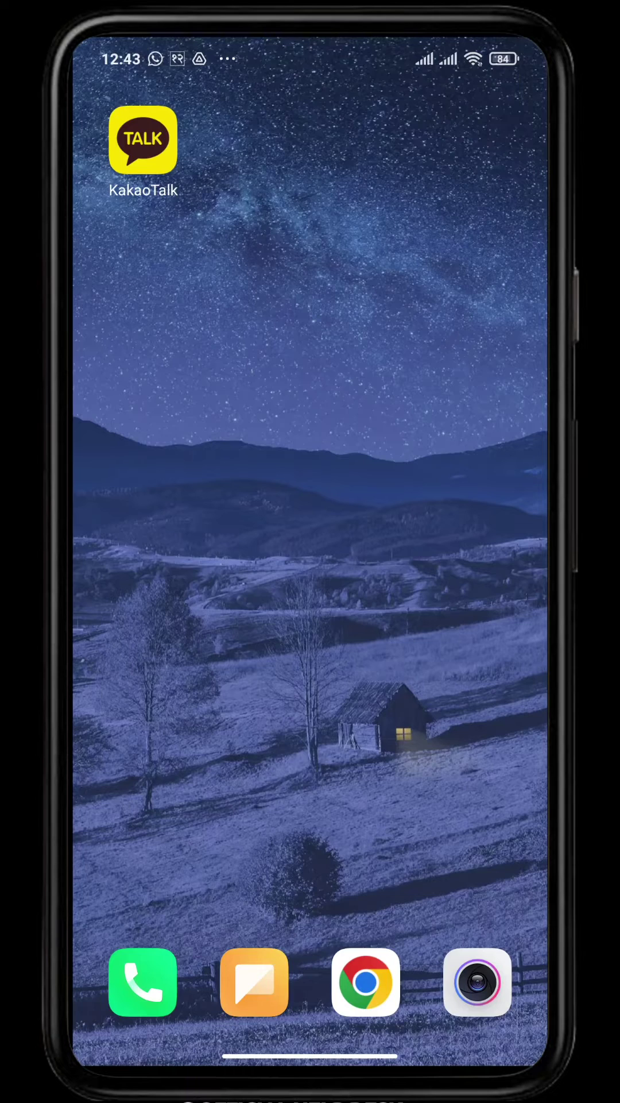
Launch KakaoTalk from the home screen to reach its welcome login page
click(144, 140)
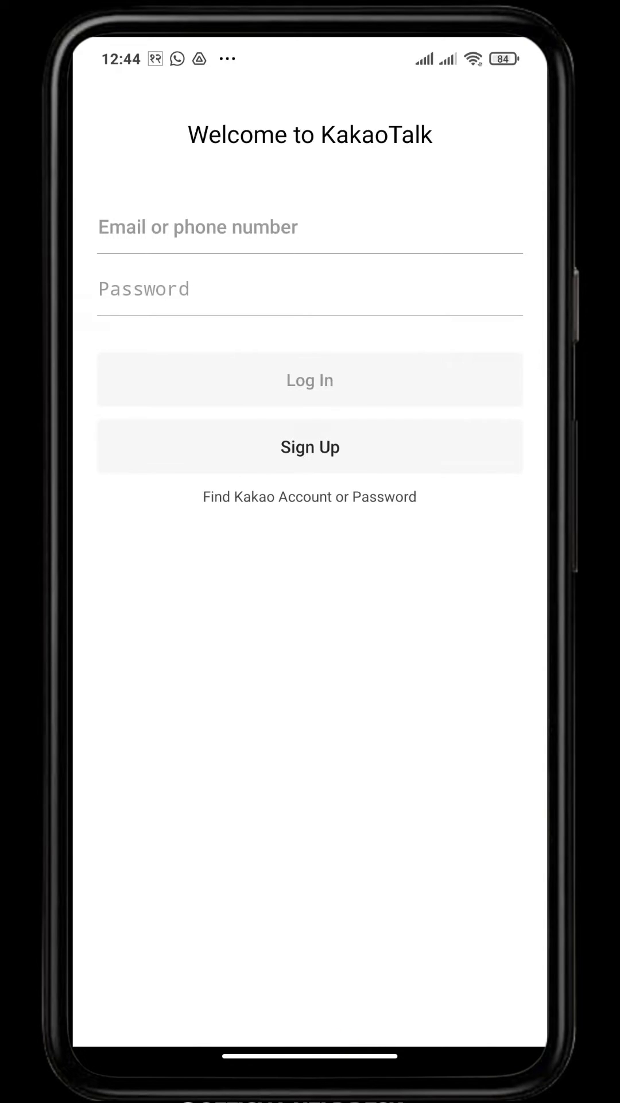
Enter the phone number in the 'Email or phone number' field, correcting a typo
click(199, 227)
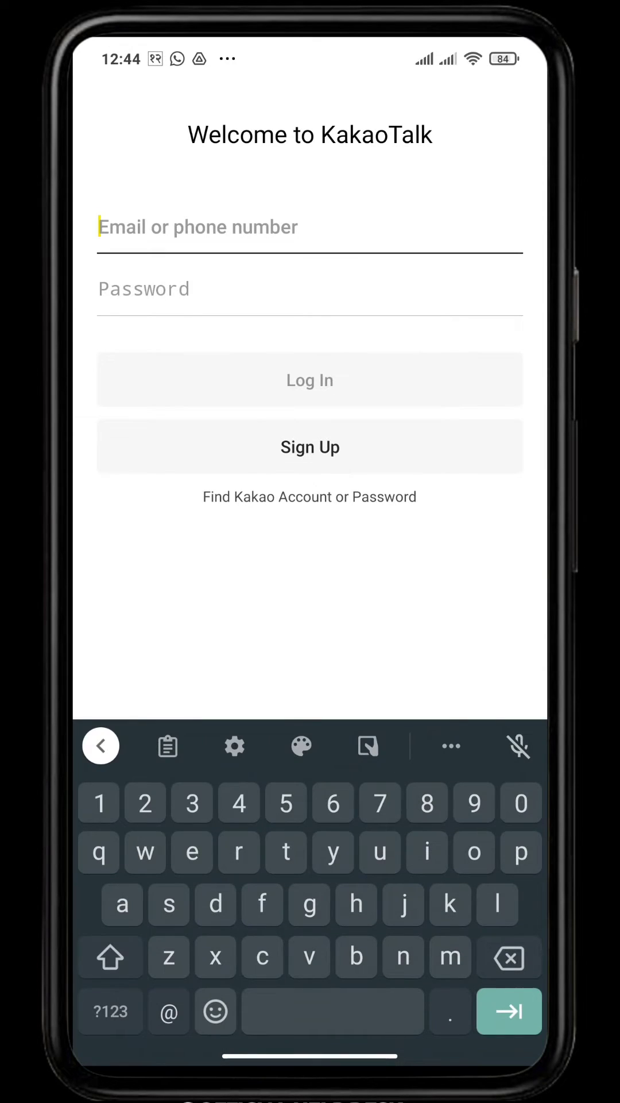
text(01)
key(BackSpace)
key(BackSpace)
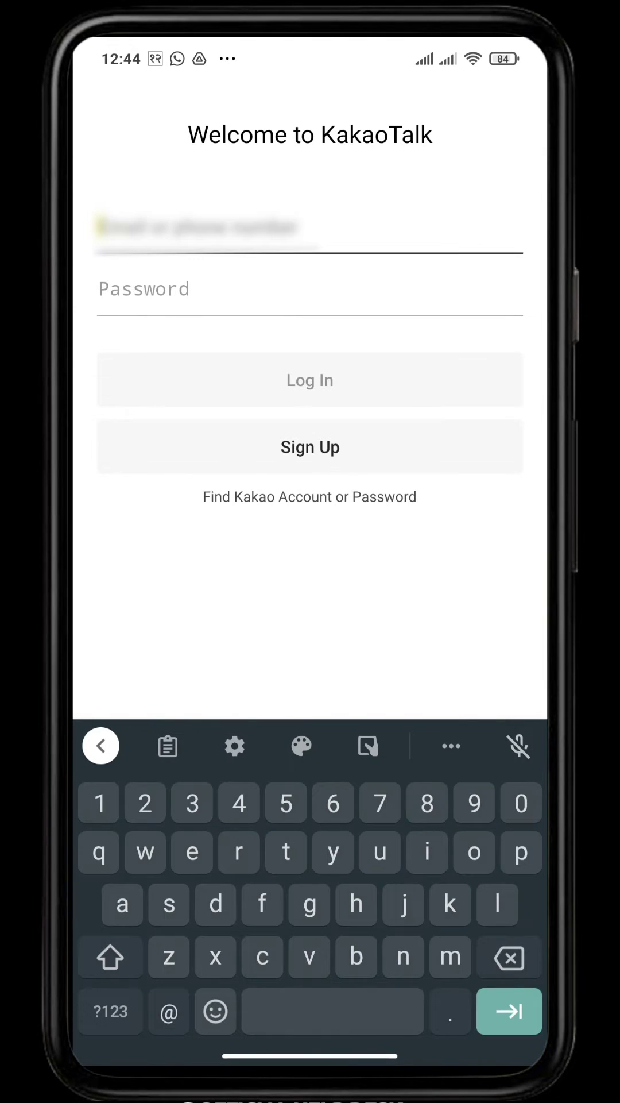
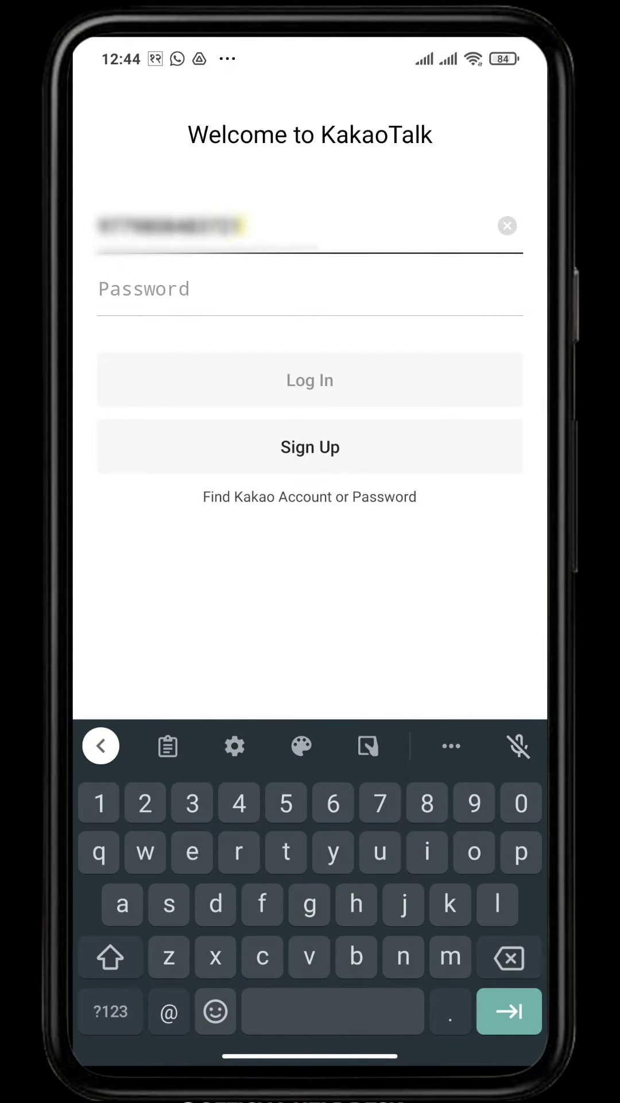
key(Escape)
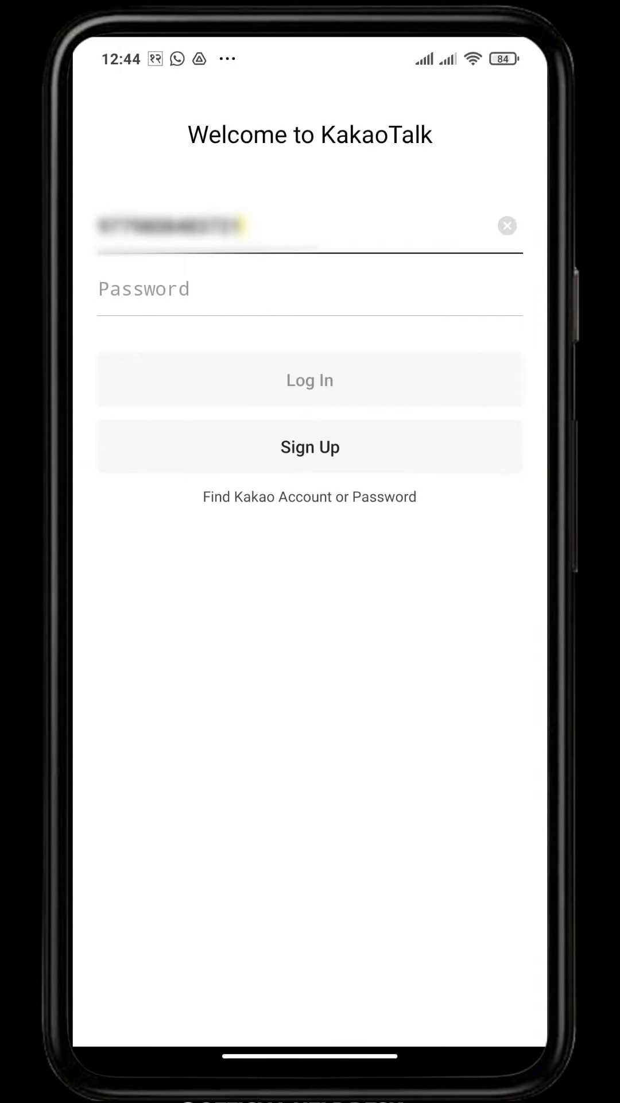
text(********@)
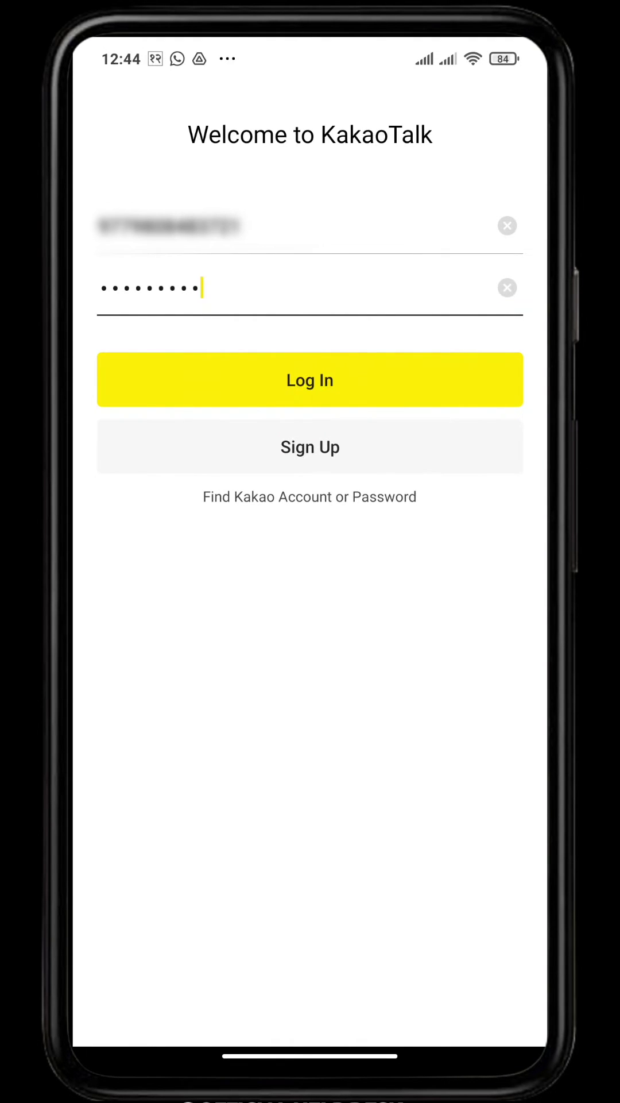
Log in with the password to reach phone verification for Nepal +977
click(310, 379)
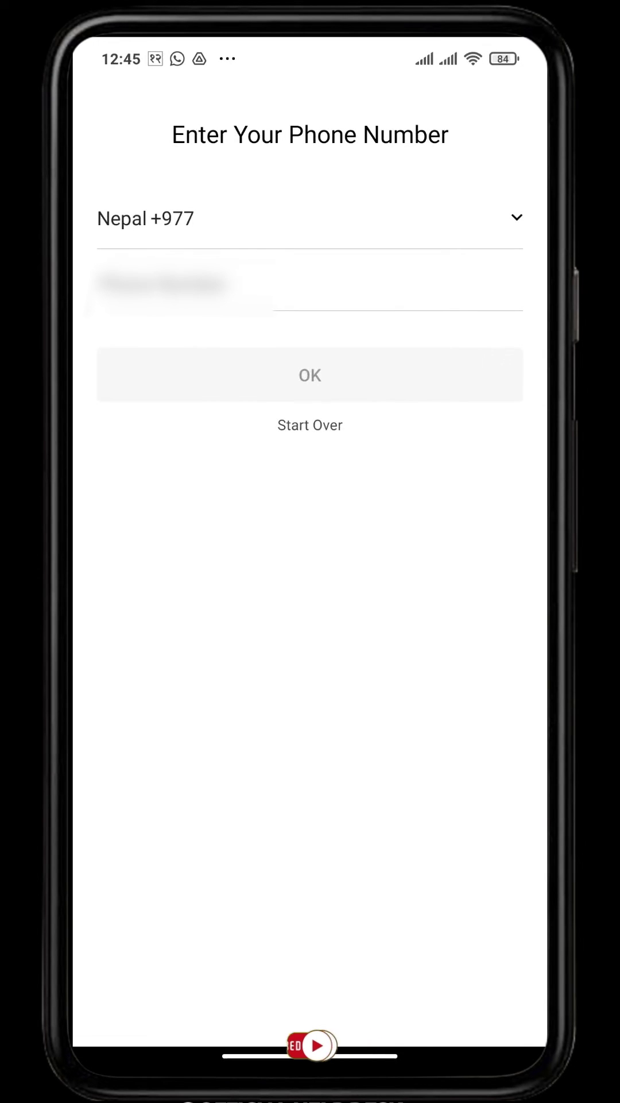
Enter the verification phone number in the Enter Your Phone Number field
click(311, 284)
key(Return)
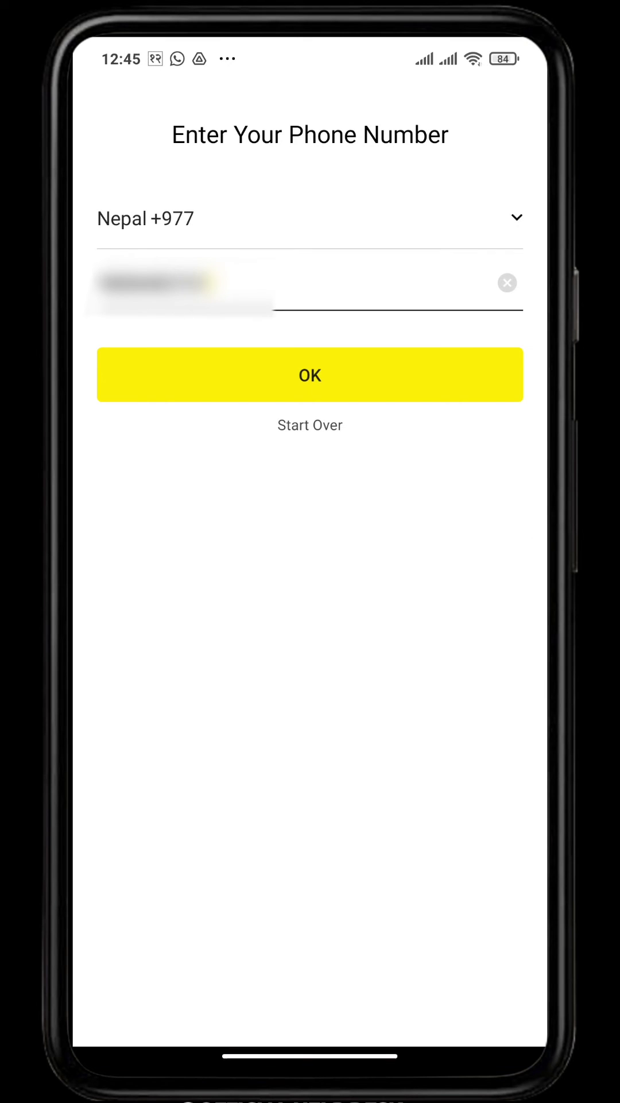